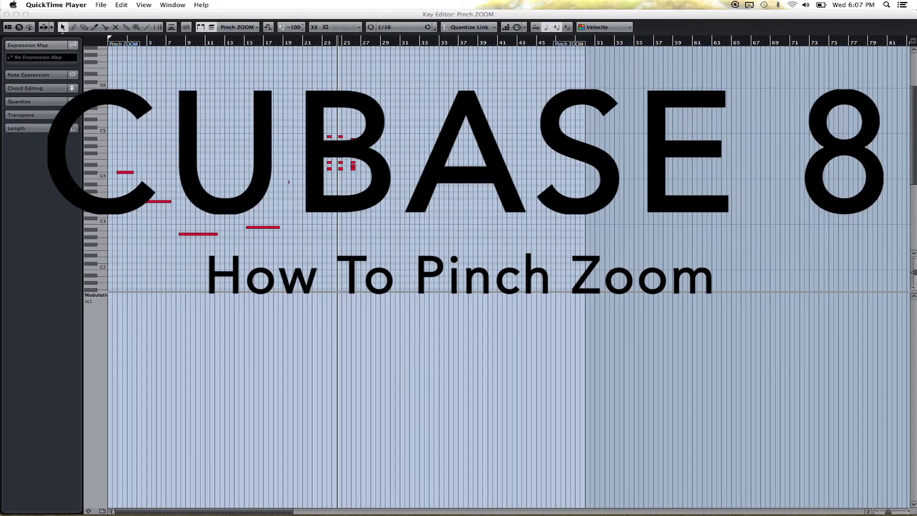
Step: Bring Cubase forward and zoom and scroll the Key Editor around the 'Pinch ZOOM' notes
left_click(276, 161)
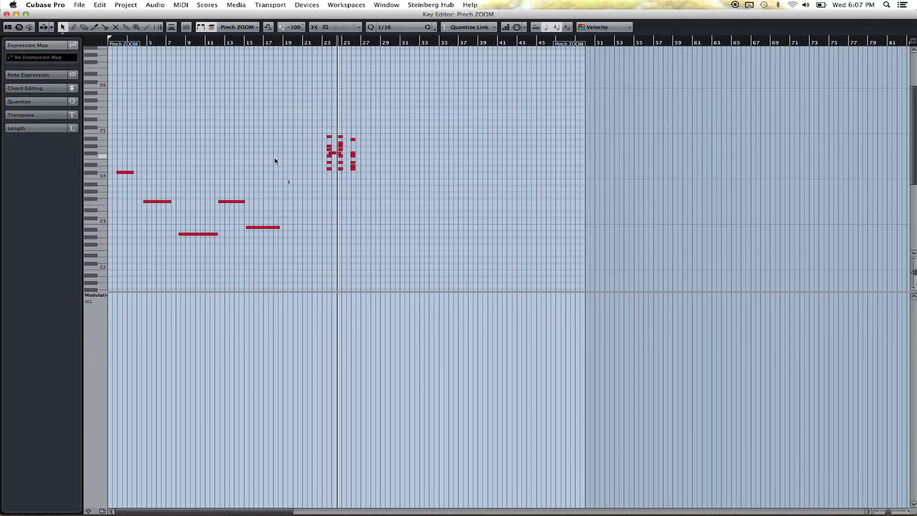
scroll(276, 160, "up", 6)
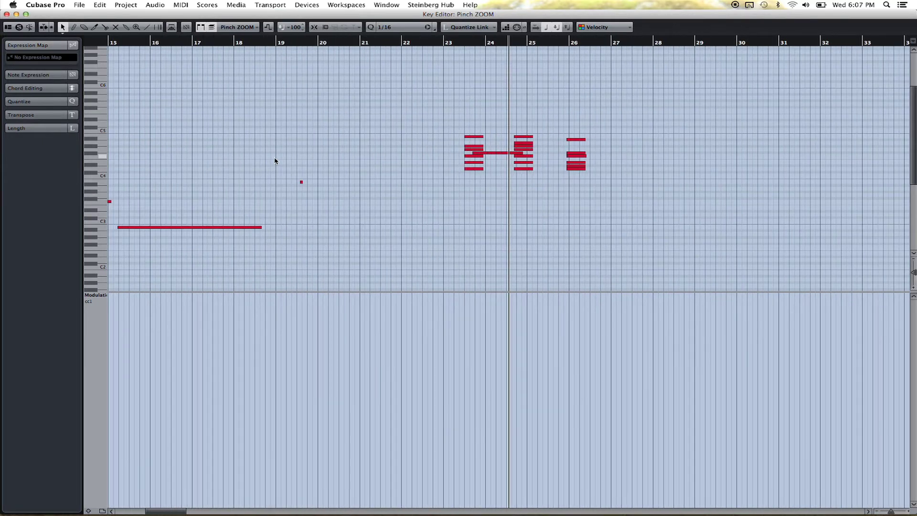
scroll(276, 160, "down", 3)
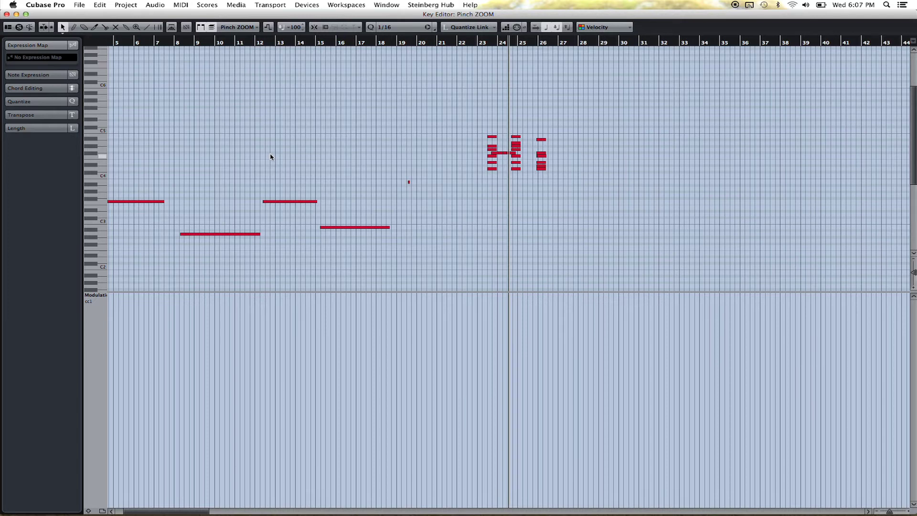
scroll(270, 157, "left", 2)
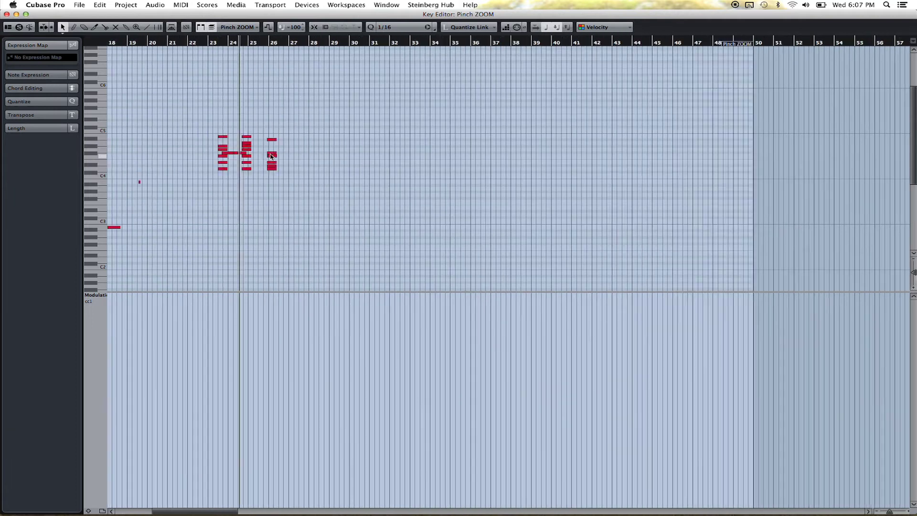
scroll(271, 157, "down", 5)
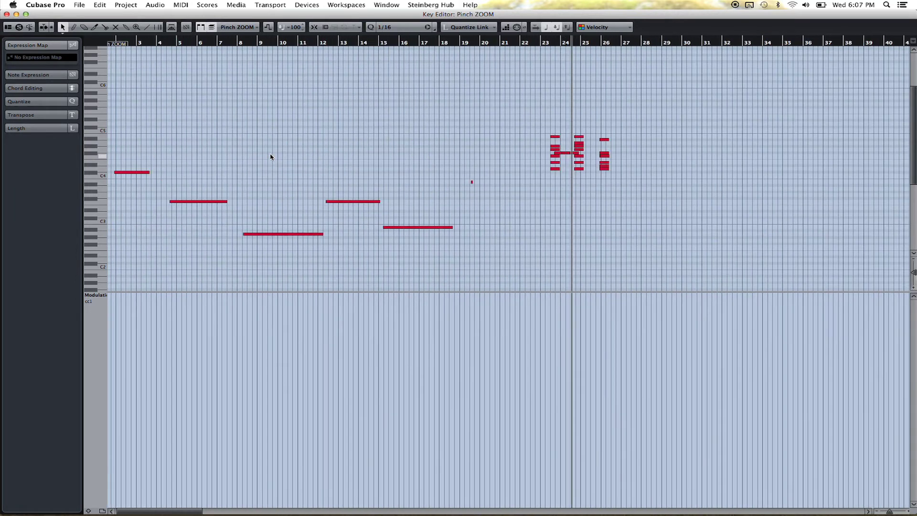
scroll(270, 157, "up", 5)
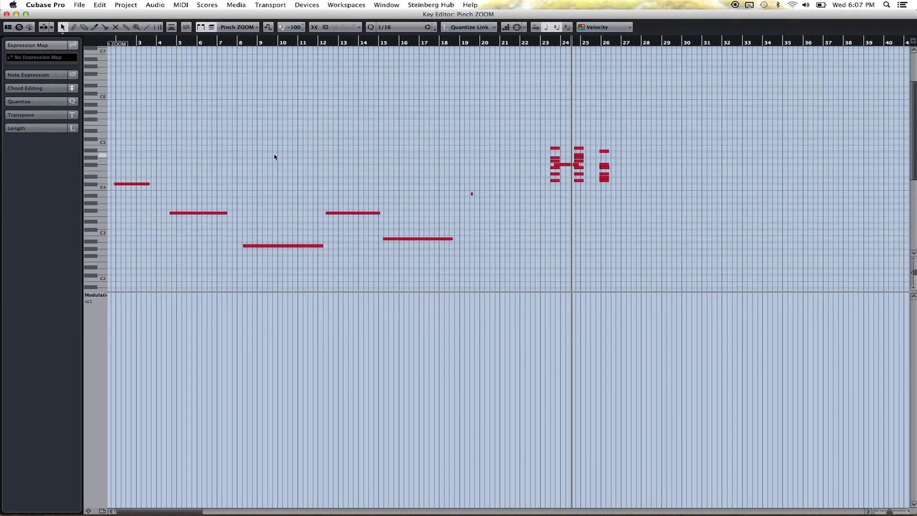
scroll(276, 155, "up", 5)
scroll(275, 156, "up", 3)
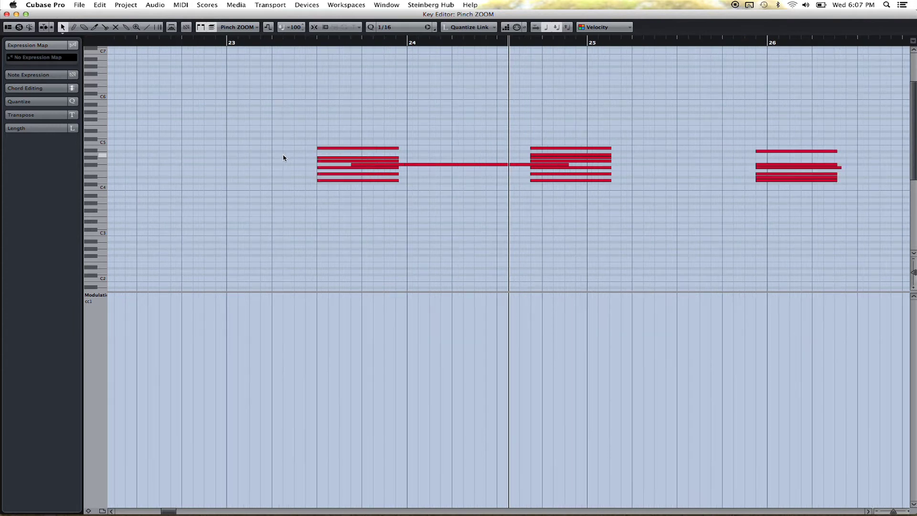
scroll(283, 157, "down", 5)
scroll(283, 156, "up", 3)
scroll(283, 157, "left", 2)
scroll(284, 156, "down", 3)
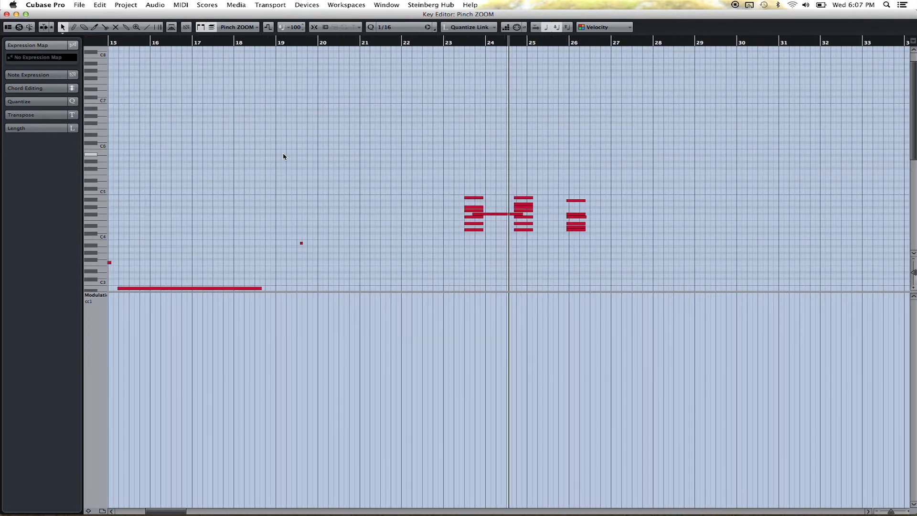
scroll(283, 157, "down", 5)
scroll(283, 156, "left", 5)
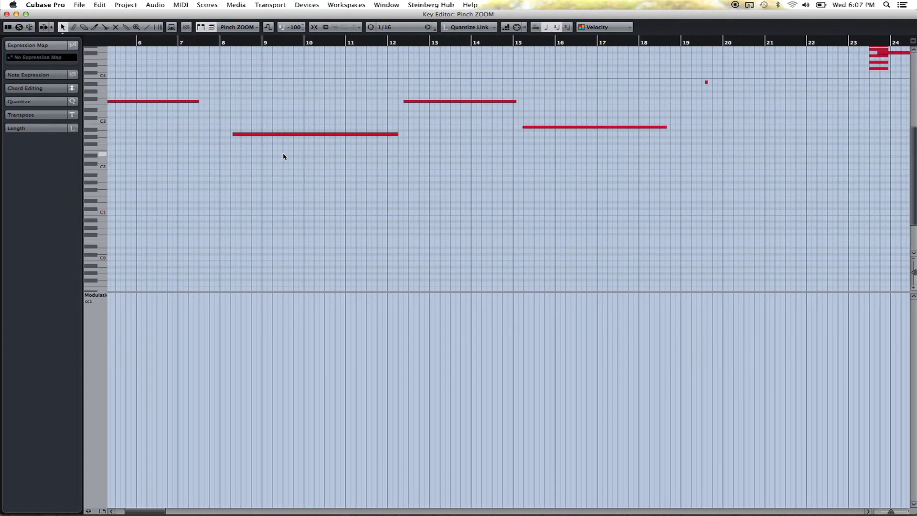
scroll(283, 156, "up", 3)
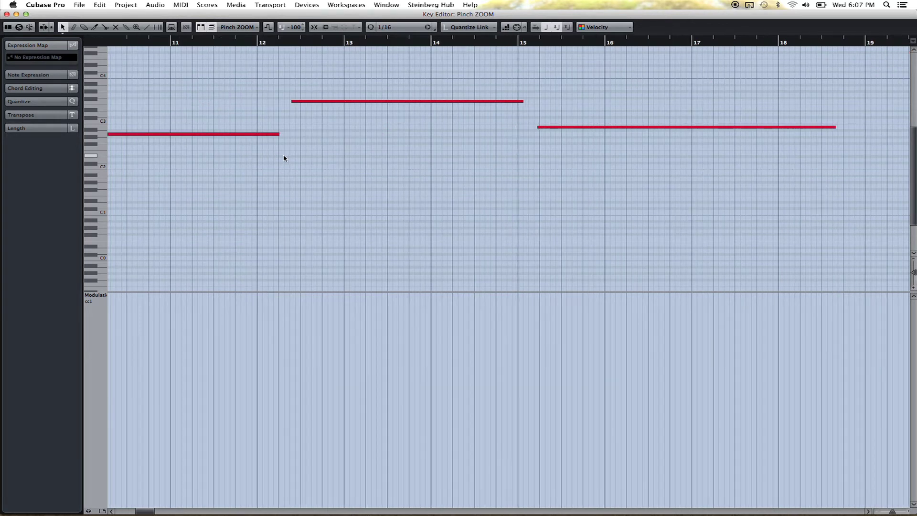
Step: Set the playhead near bar 12 and zoom in to show roughly bars 2–41, pitches C5–C1
left_click(321, 44)
scroll(322, 44, "up", 3)
scroll(322, 43, "down", 8)
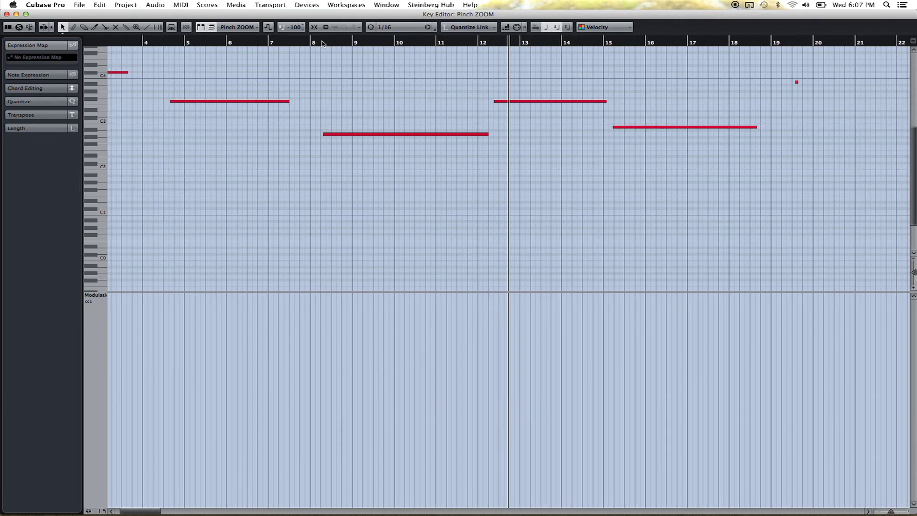
scroll(322, 43, "down", 3)
scroll(322, 43, "down", 2)
scroll(323, 44, "up", 2)
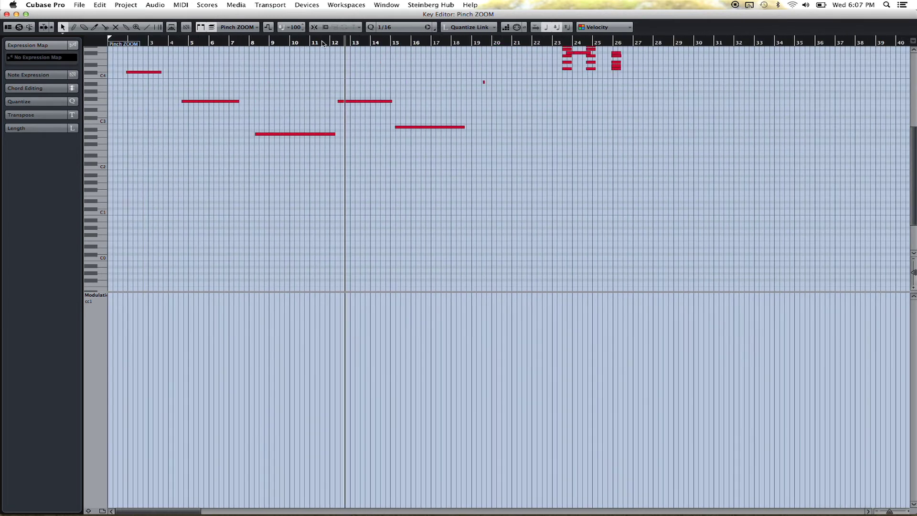
scroll(380, 119, "up", 2)
scroll(381, 118, "right", 1)
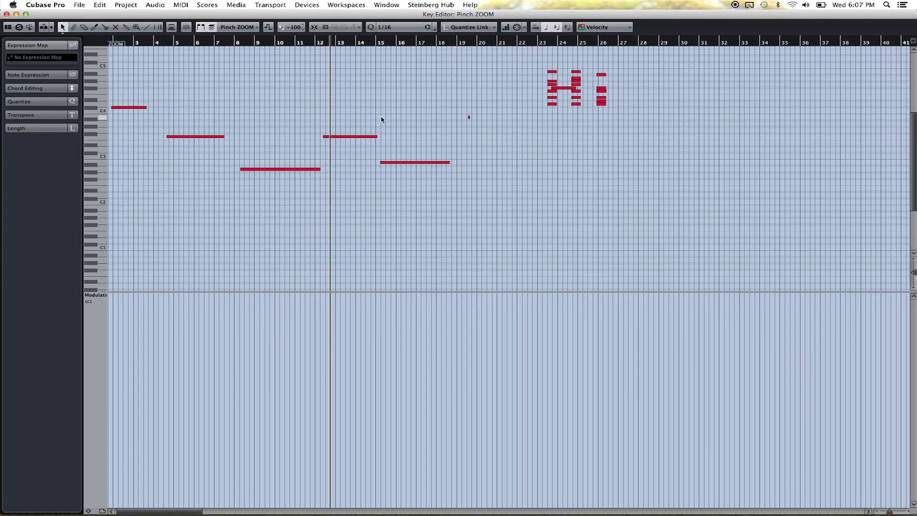
left_click(79, 3)
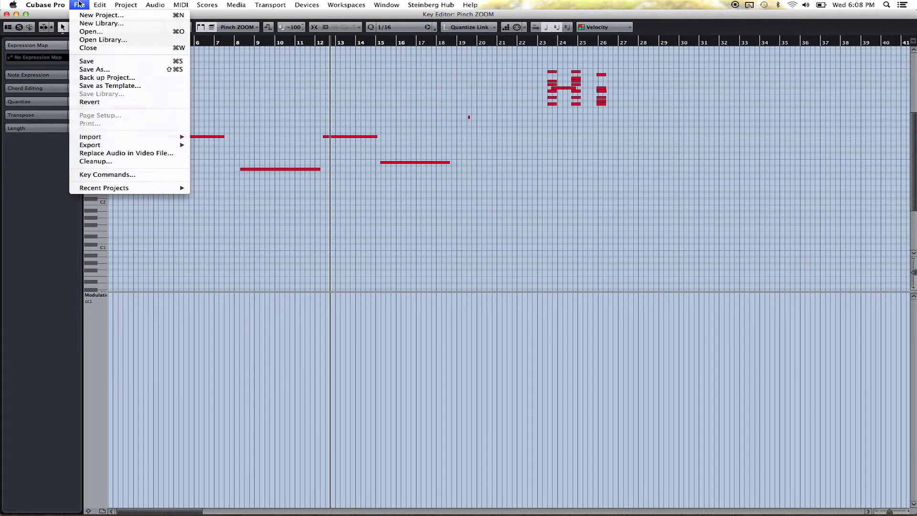
left_click(91, 175)
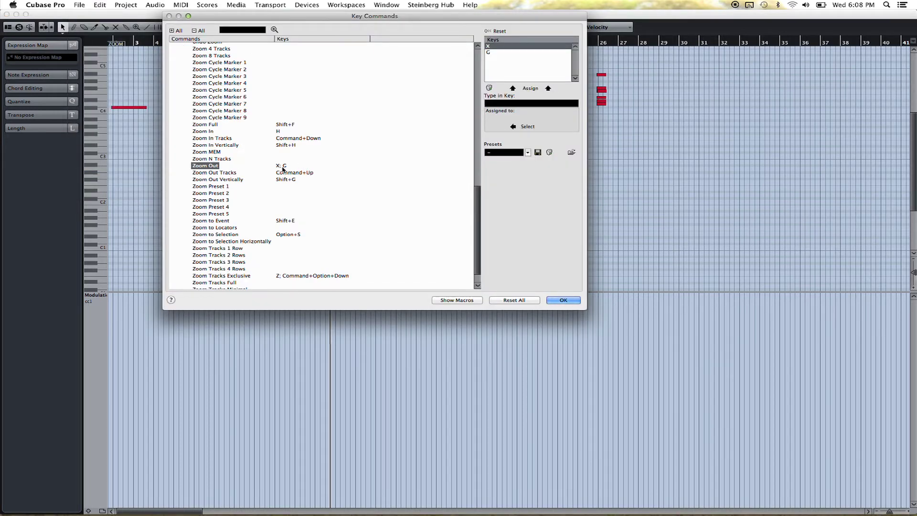
left_click(215, 131)
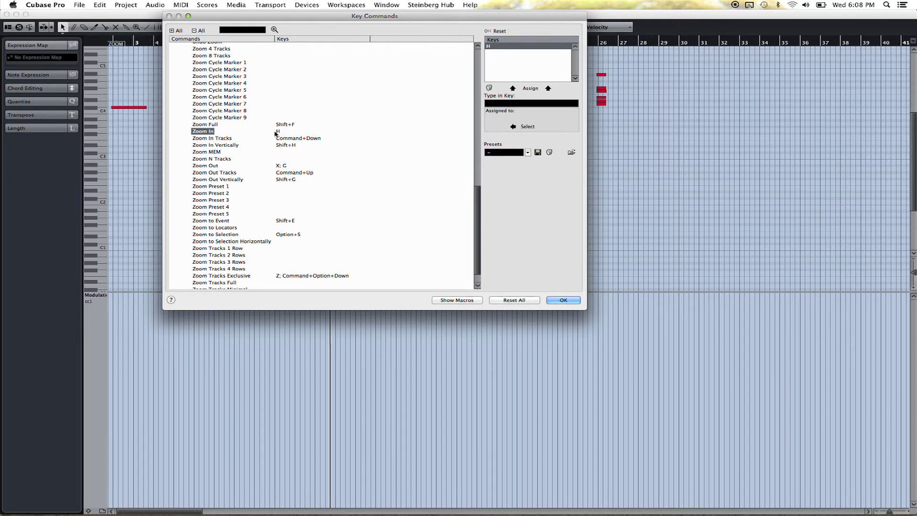
left_click(210, 166)
left_click(558, 299)
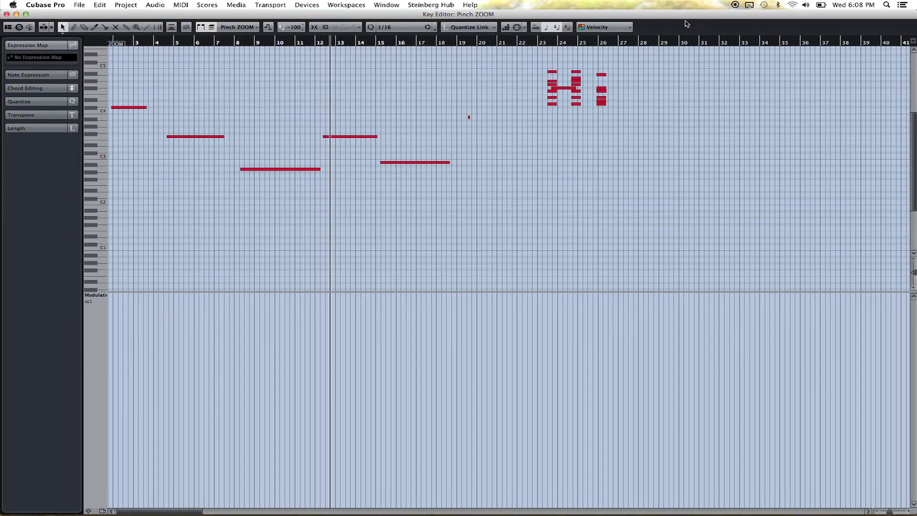
Step: Open BetterTouchTool preferences, move the window up, and list Cubase 8's trackpad gestures (Pinch In H, Pinch Out G)
left_click(748, 4)
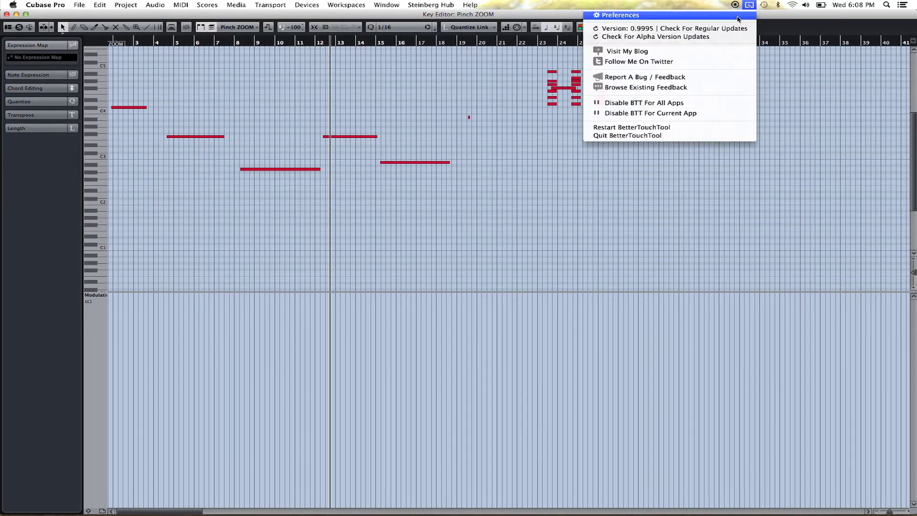
left_click(738, 16)
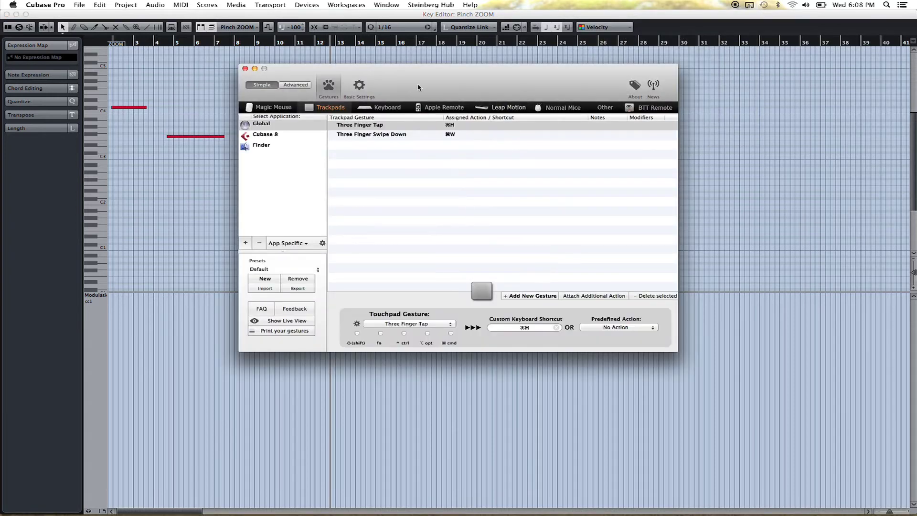
left_click_drag(422, 78, 384, 54)
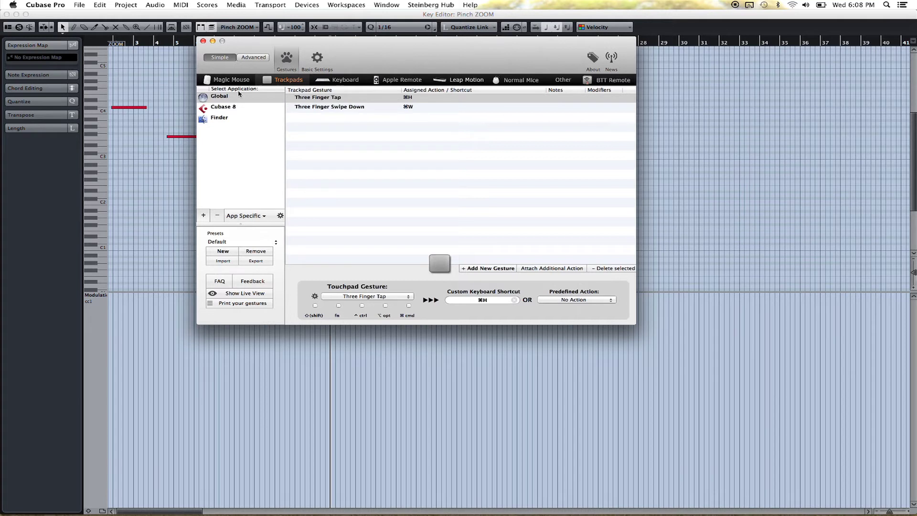
left_click(222, 107)
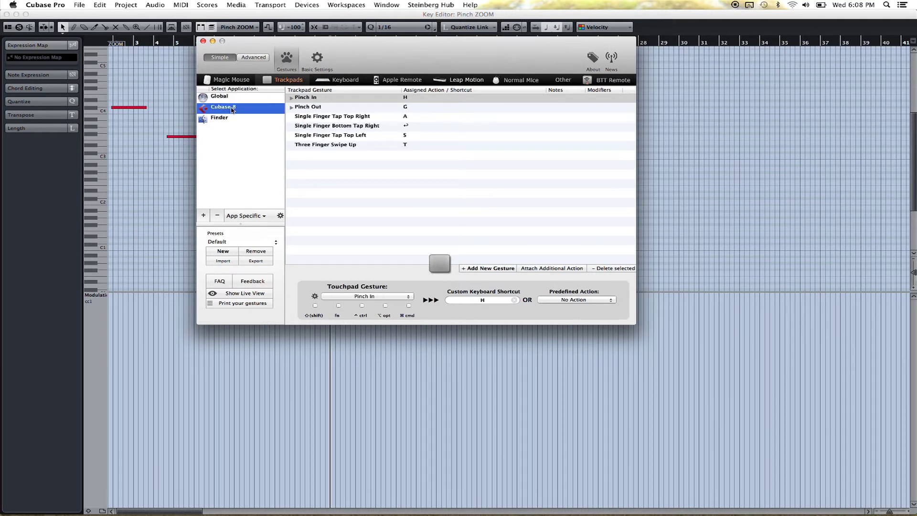
Step: Expand Cubase 8's Pinch In gesture to reveal its three extra H actions, briefly checking Magic Mouse
left_click(292, 98)
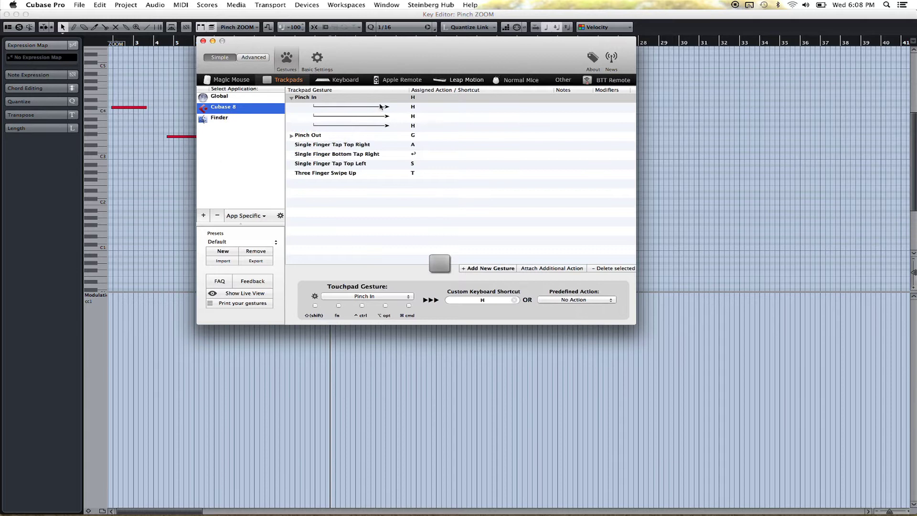
left_click(233, 79)
left_click(285, 81)
left_click(376, 298)
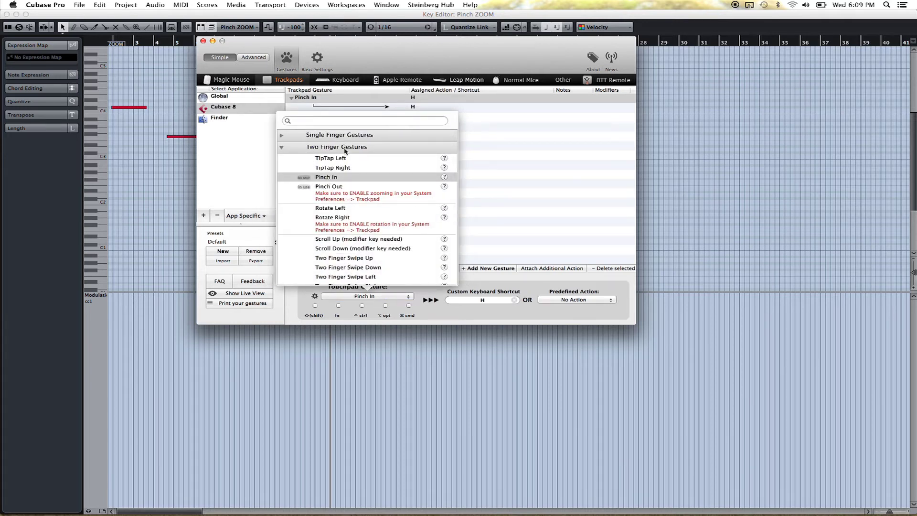
Step: Keep Pinch In as the gesture sending H, then bring the Cubase Key Editor to the front
left_click(328, 178)
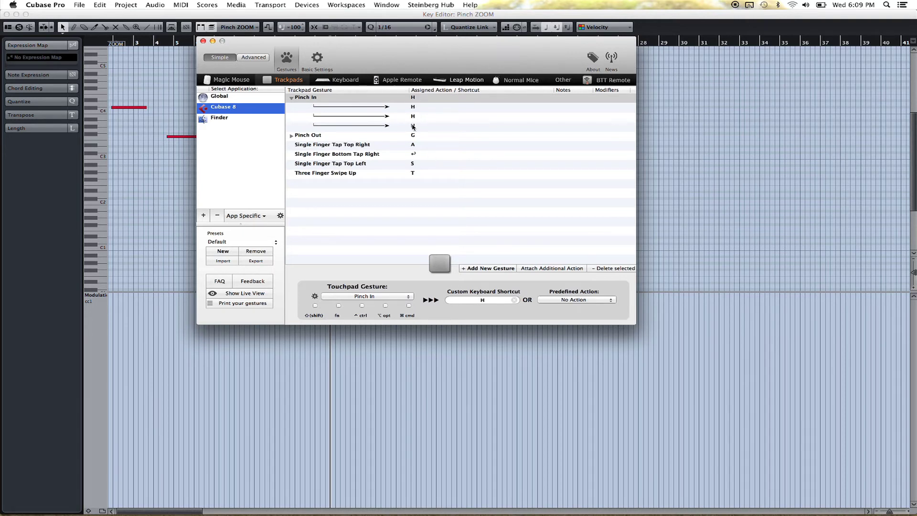
left_click(672, 193)
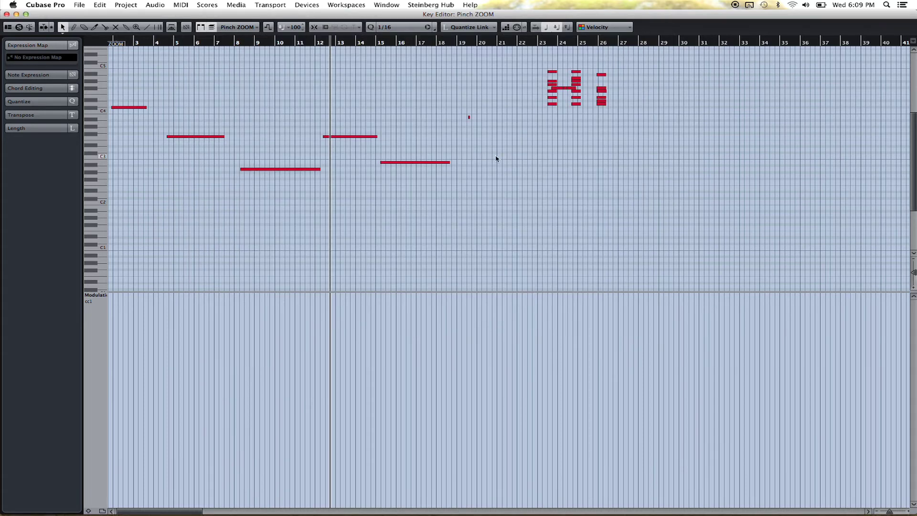
Step: Test the H and G zoom keys on the Key Editor, ending at the original zoom, and reopen BetterTouchTool
key("h")
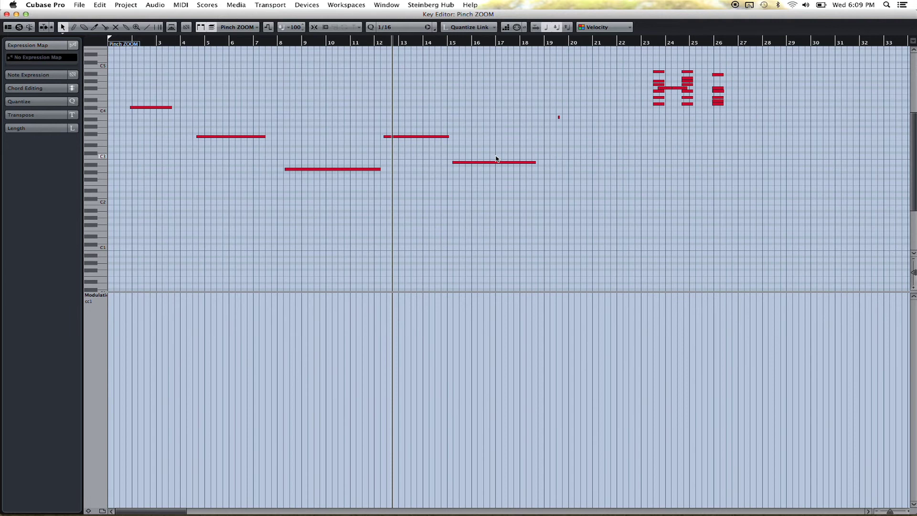
key("g")
key("h")
key("h")
key("g")
key("g")
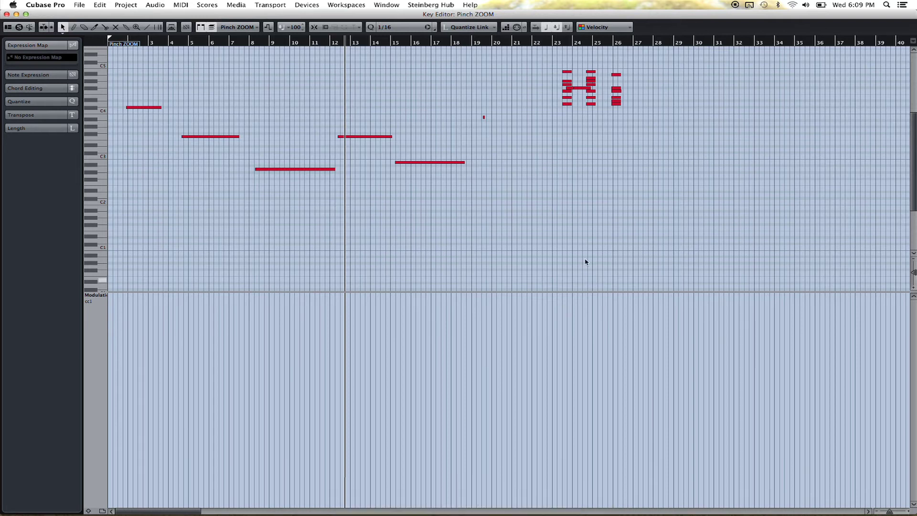
left_click(570, 505)
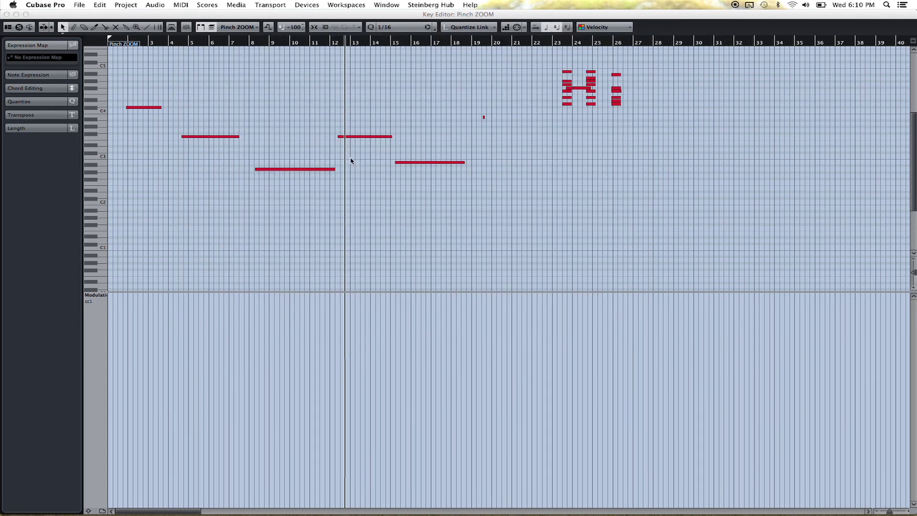
Step: Activate the Key Editor and pinch-zoom and scroll around the 'Pinch ZOOM' notes
left_click(374, 168)
scroll(375, 167, "up", 5)
scroll(374, 167, "down", 5)
scroll(375, 168, "right", 5)
scroll(374, 168, "left", 5)
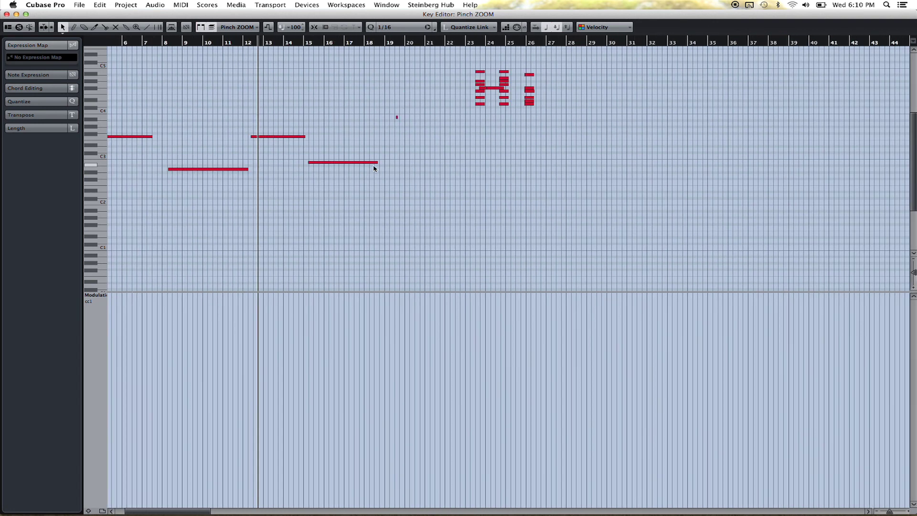
scroll(374, 167, "up", 5)
scroll(375, 168, "right", 2)
scroll(375, 168, "down", 6)
scroll(374, 168, "up", 3)
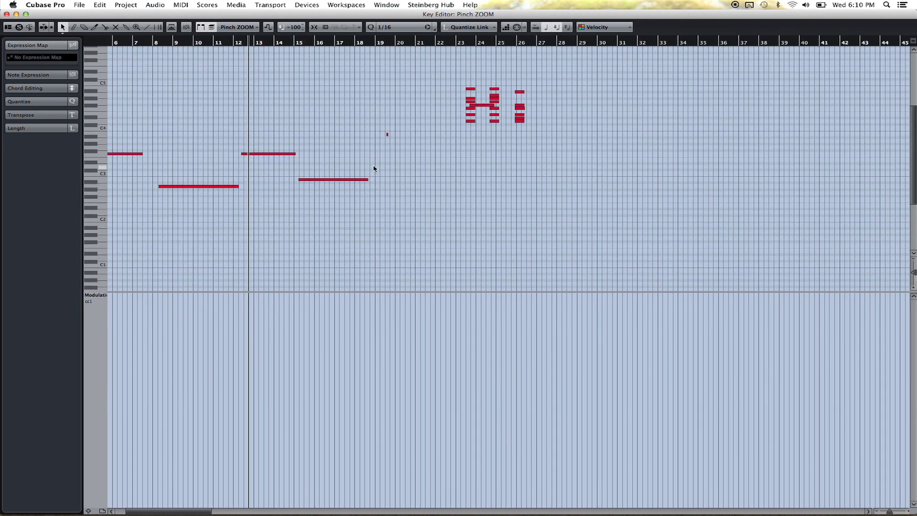
scroll(375, 169, "left", 3)
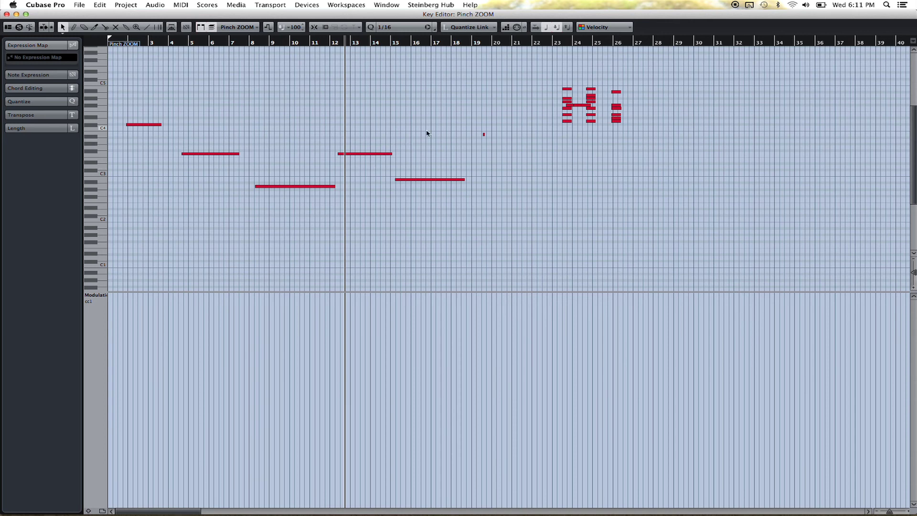
Step: Move the playhead to bar 23 and zoom in on the note cluster, showing bars 21–30
left_click(562, 43)
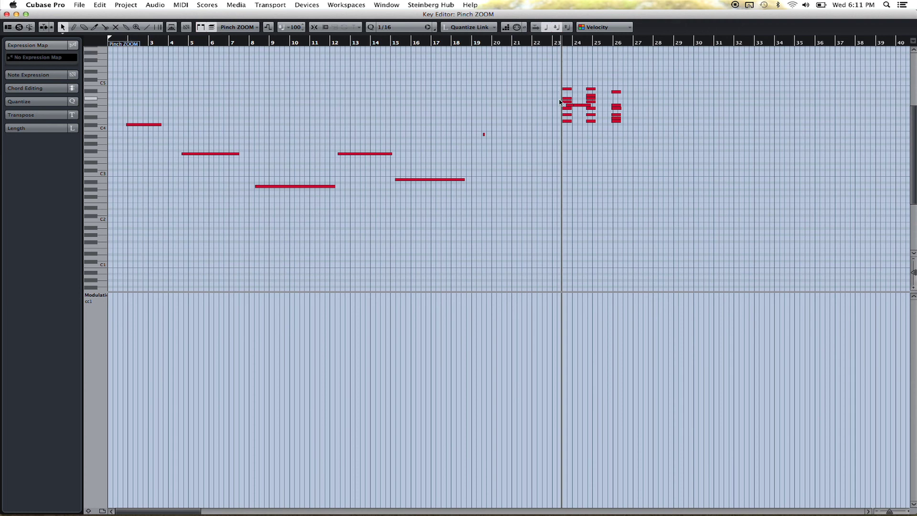
scroll(561, 101, "up", 3)
scroll(561, 102, "up", 3)
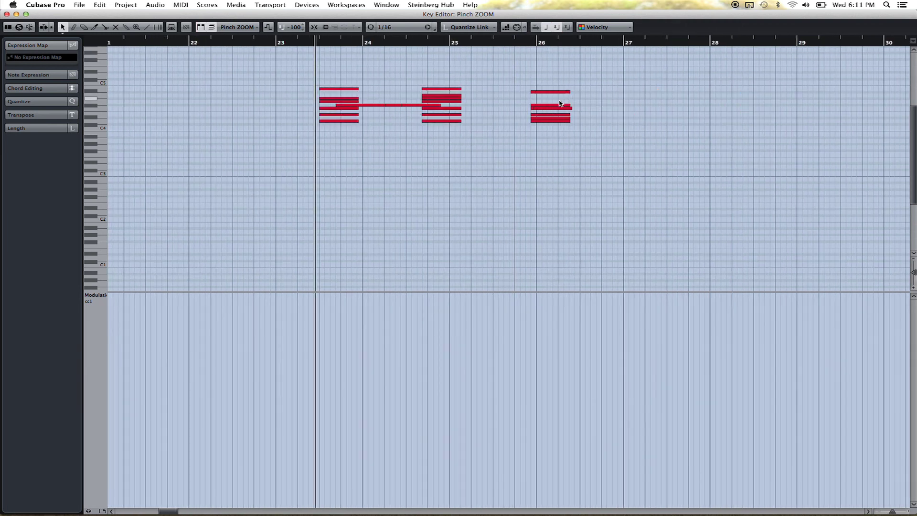
scroll(561, 103, "up", 3)
scroll(560, 103, "down", 5)
scroll(560, 103, "up", 8)
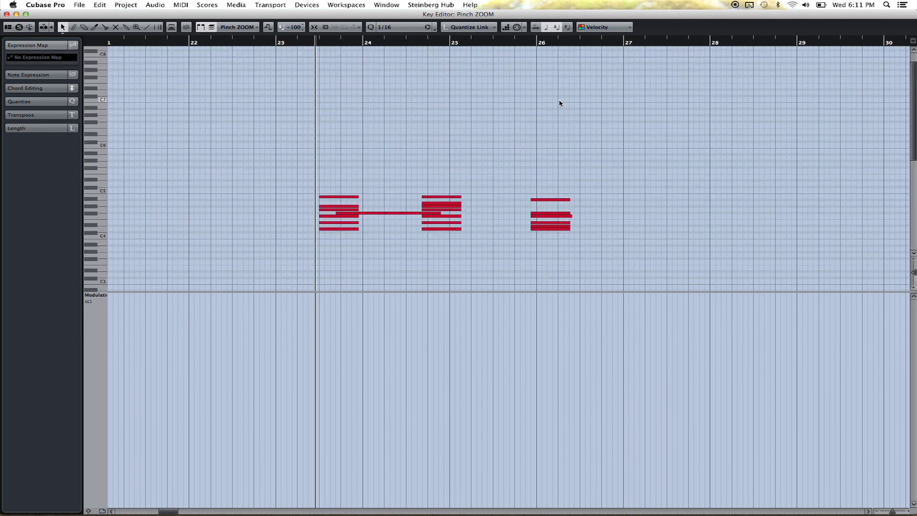
scroll(560, 103, "down", 5)
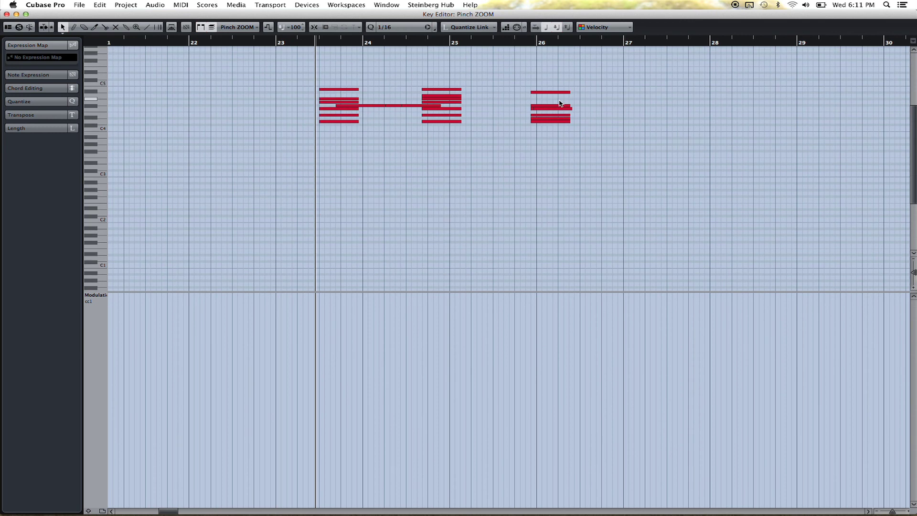
scroll(560, 103, "up", 5)
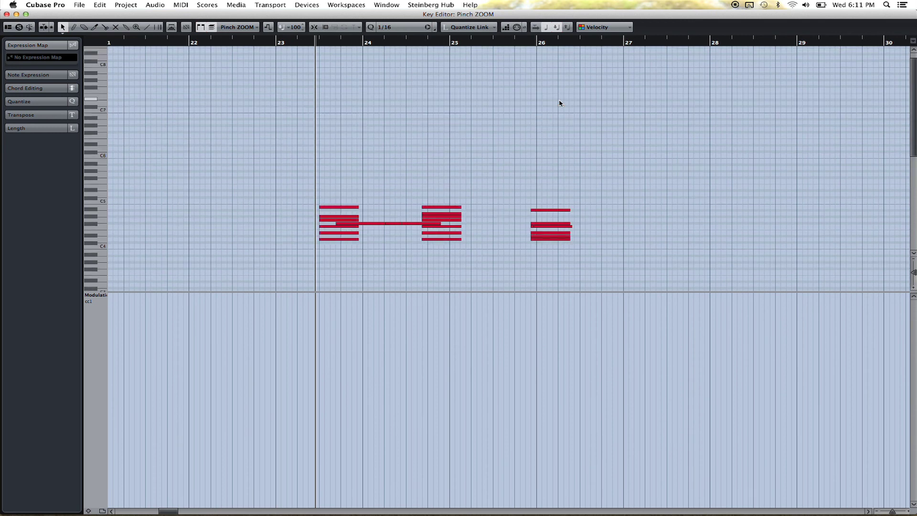